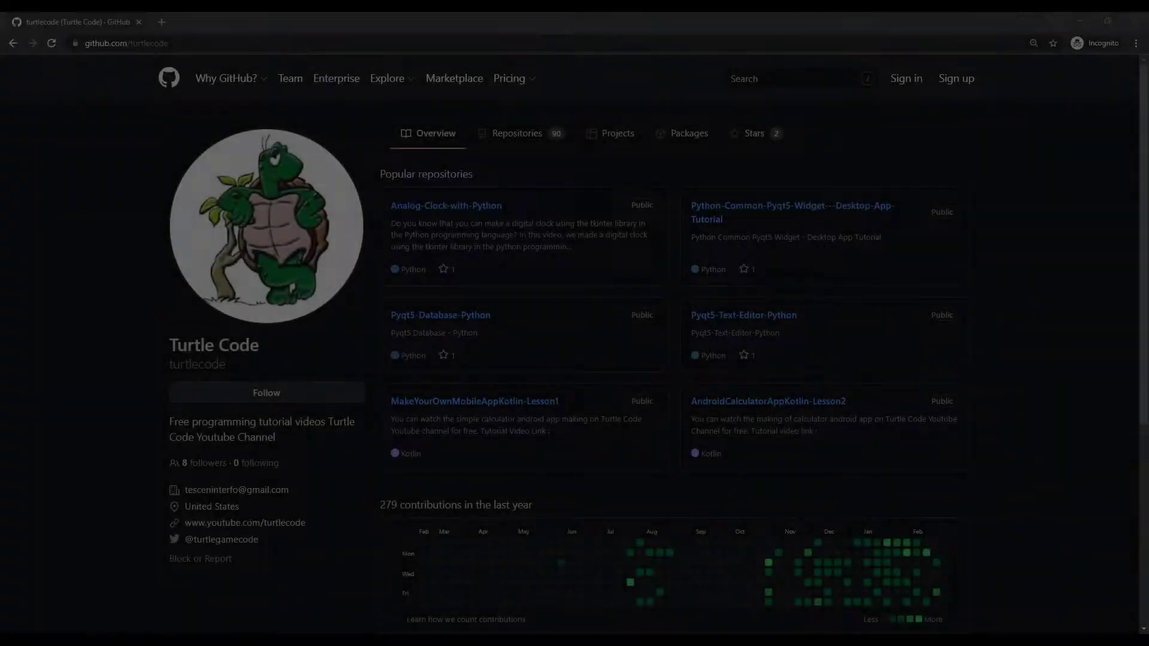
# Step: Switch the turtlecode GitHub profile to its Repositories list
pyautogui.click(515, 133)
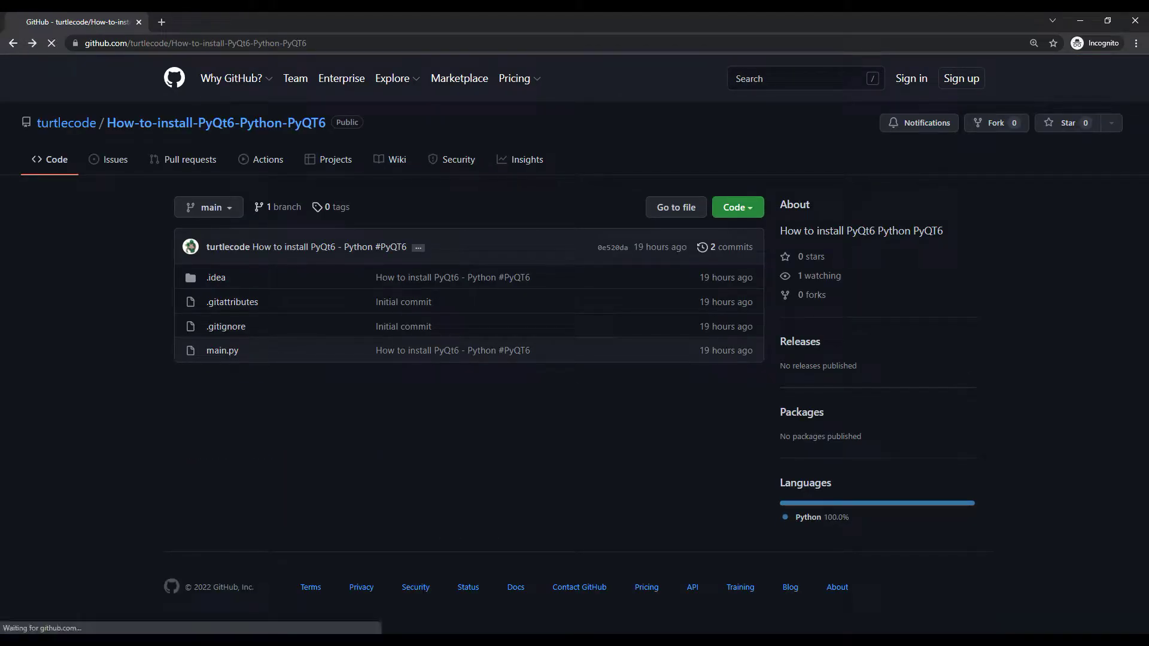
pyautogui.scroll(-1, 574, 359)
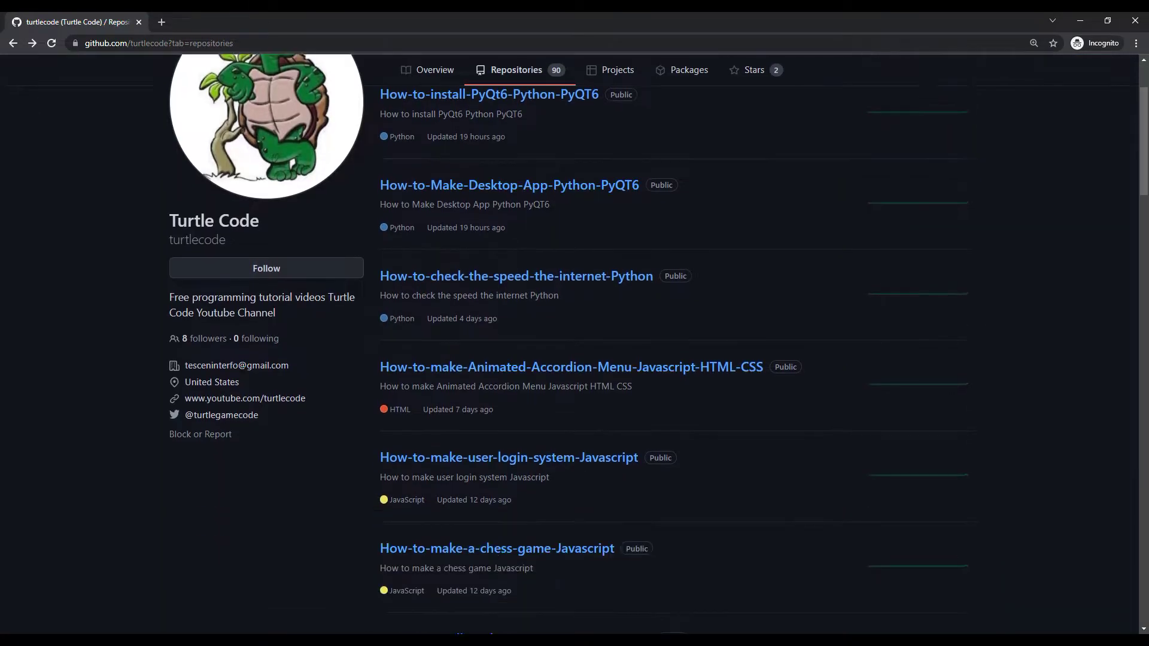
pyautogui.scroll(-2, 575, 359)
pyautogui.scroll(-2, 574, 359)
pyautogui.scroll(-2, 574, 359)
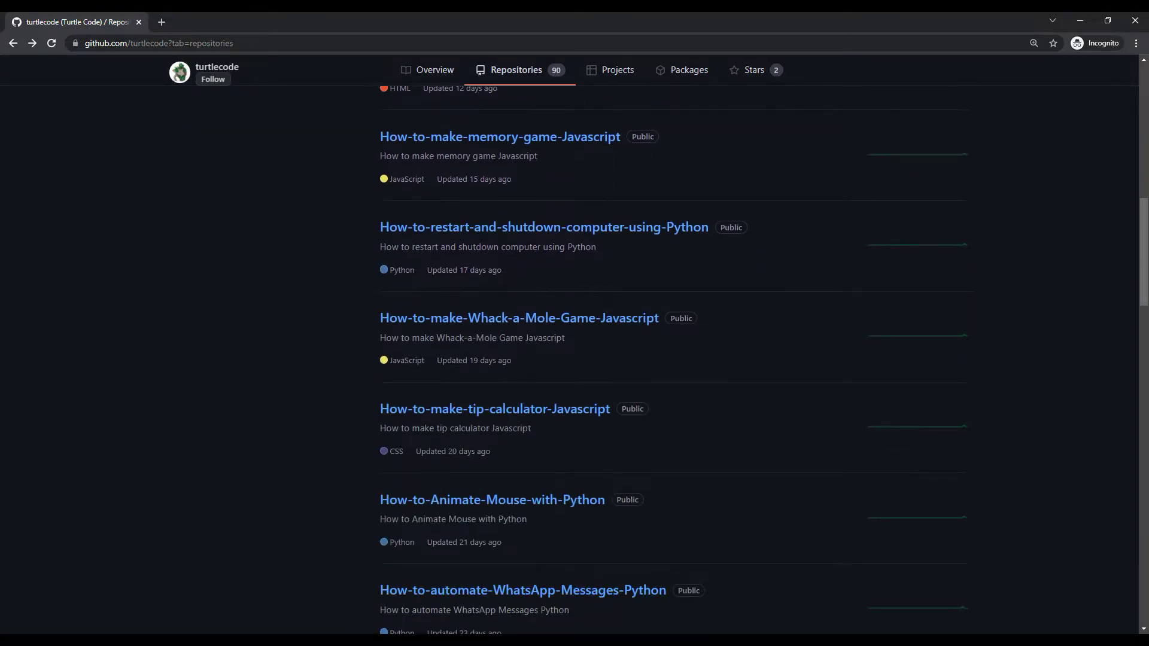
pyautogui.scroll(-4, 575, 359)
pyautogui.scroll(-1, 574, 359)
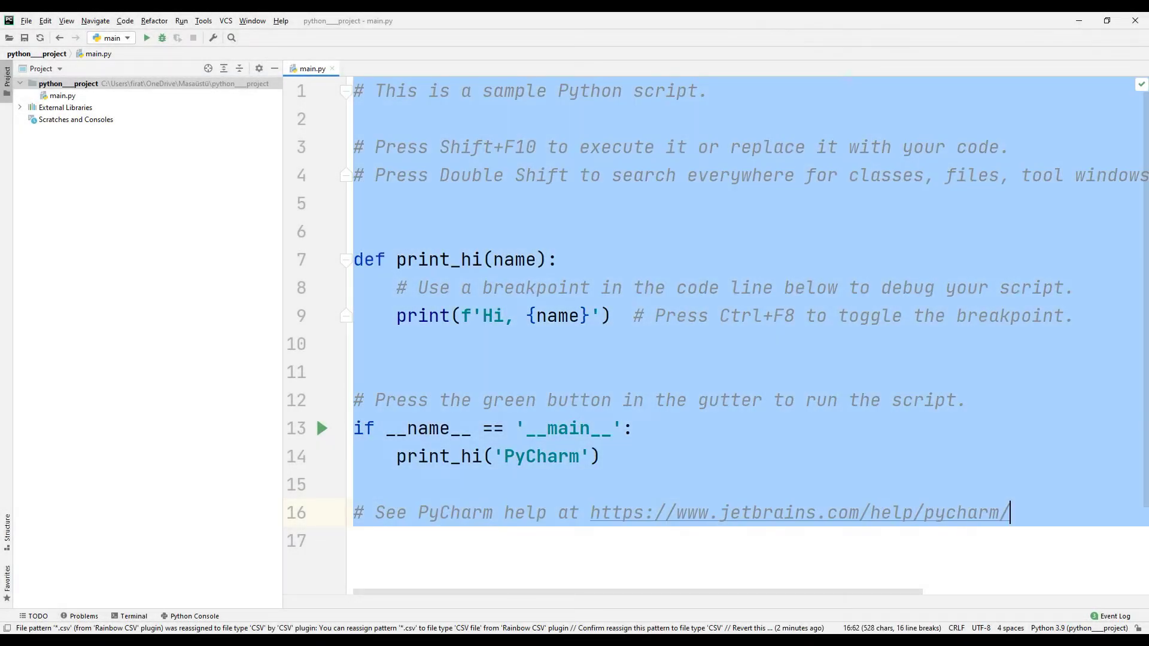
pyautogui.write('from PyQt')
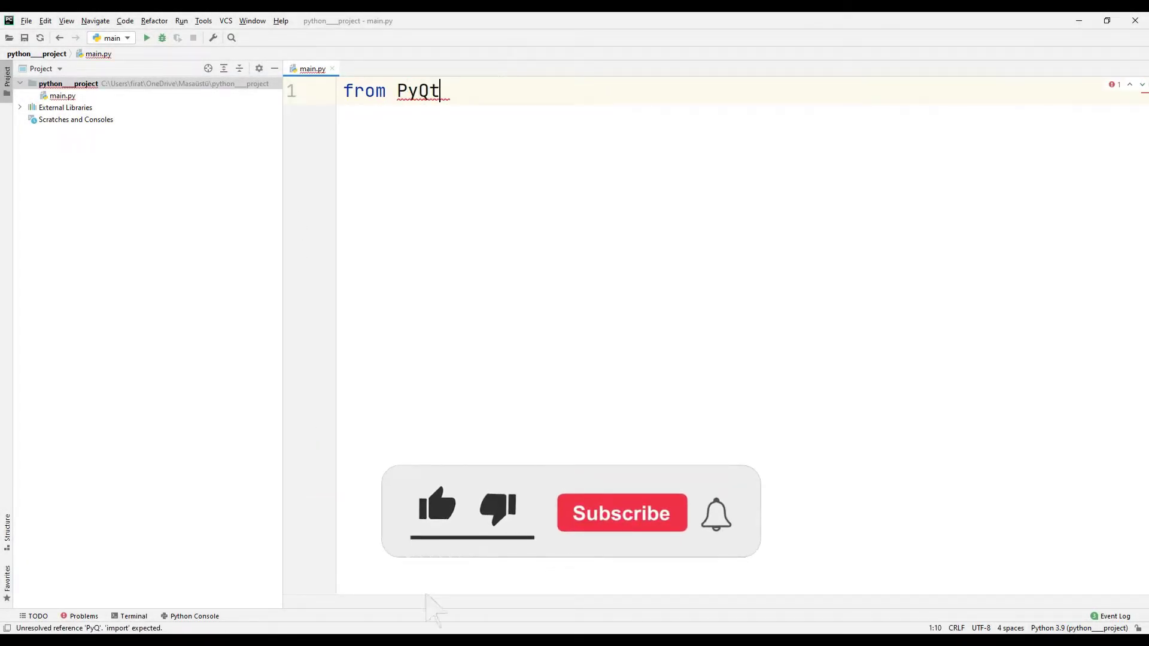
pyautogui.write('6.QtWidget')
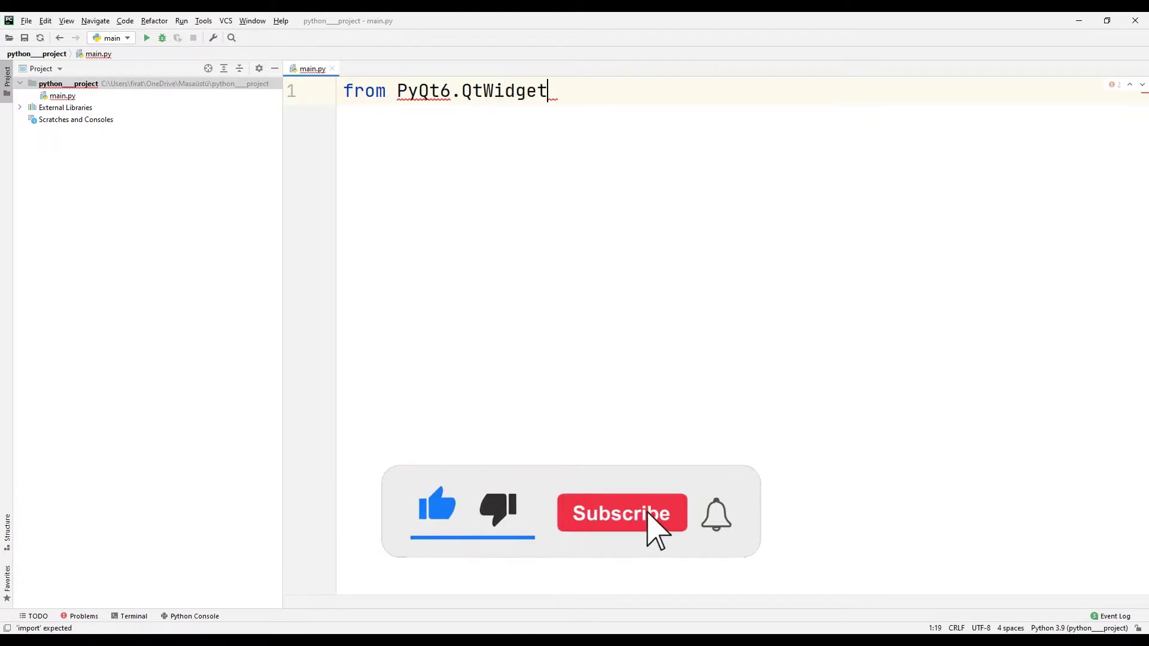
pyautogui.write('s import QA')
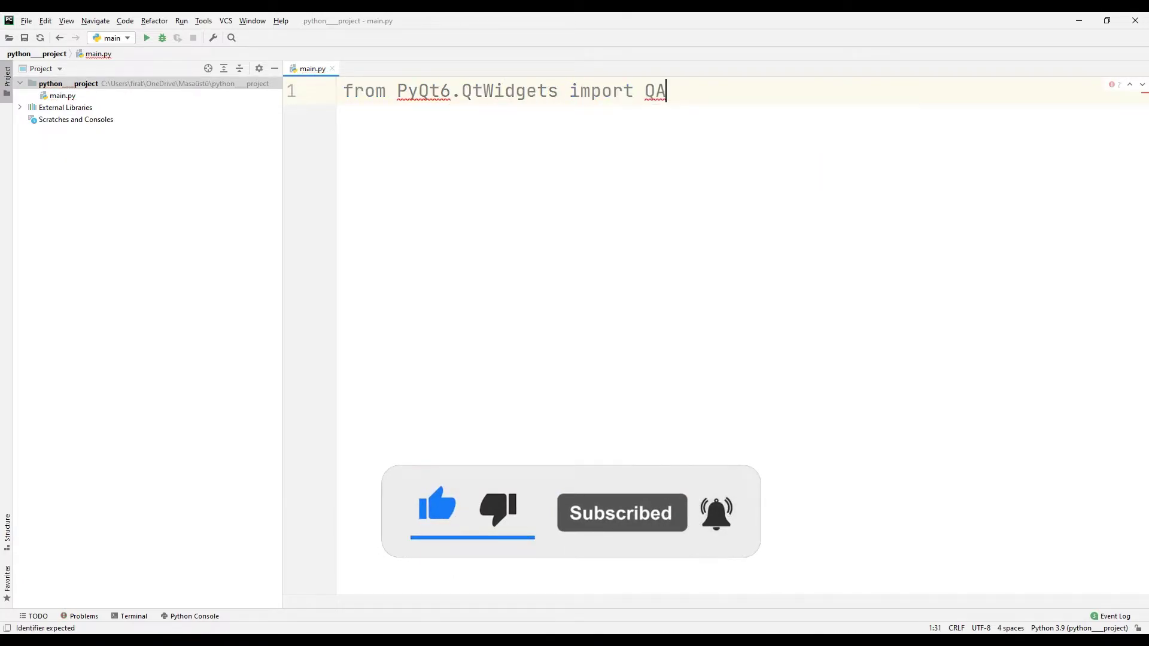
pyautogui.write('pplication, QW')
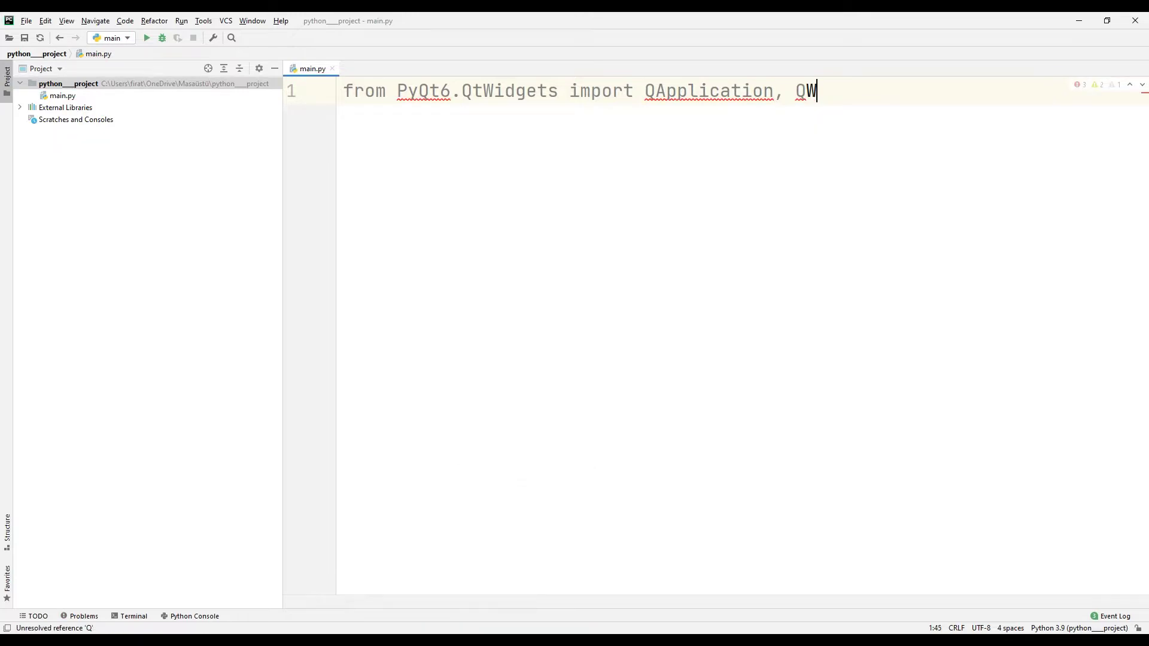
pyautogui.write('idget')
# Step: Install the missing PyQt6 package for the QApplication/QWidget import, then start a new line below it
pyautogui.click(419, 91)
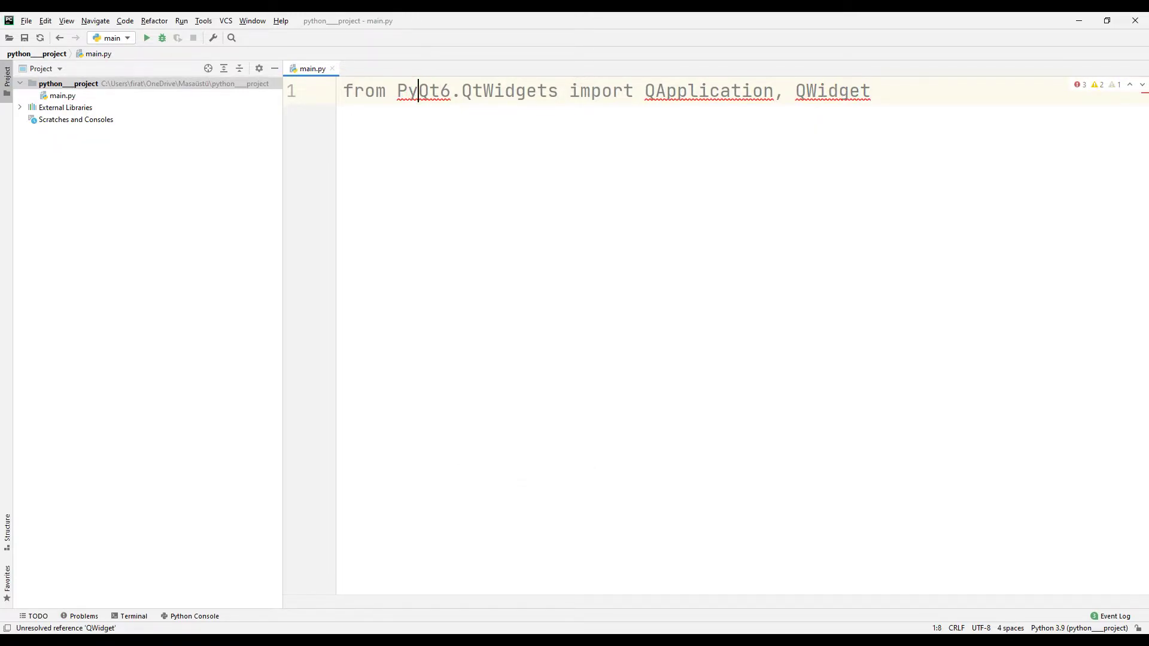
pyautogui.hotkey('alt', 'Return')
pyautogui.press('Return')
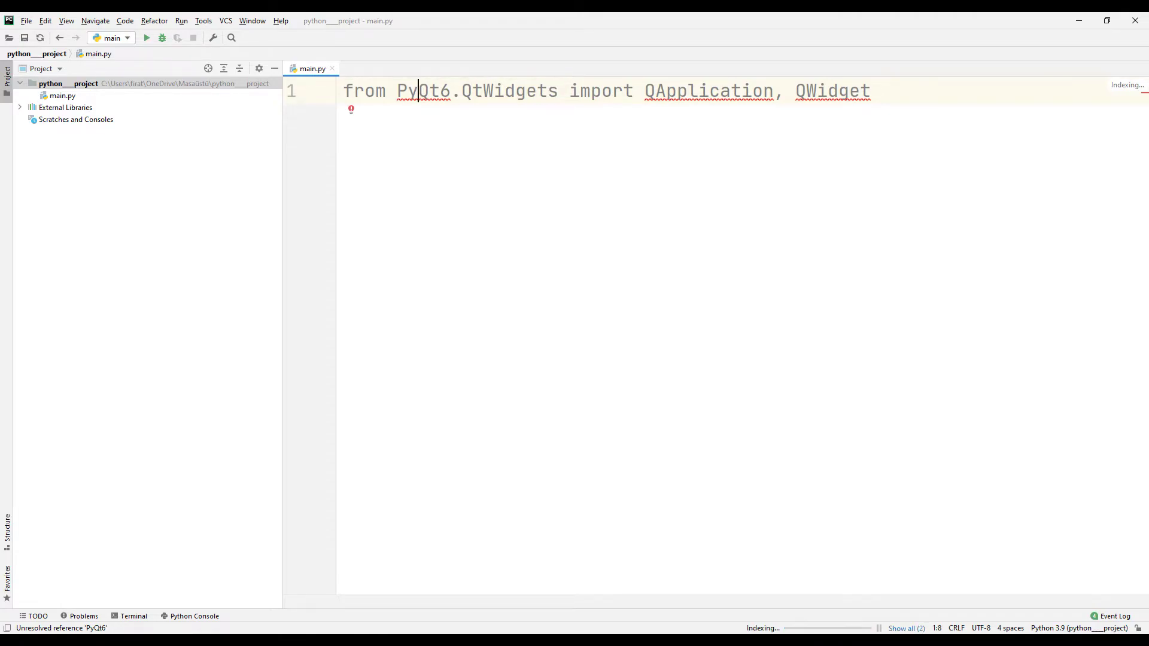
pyautogui.click(915, 90)
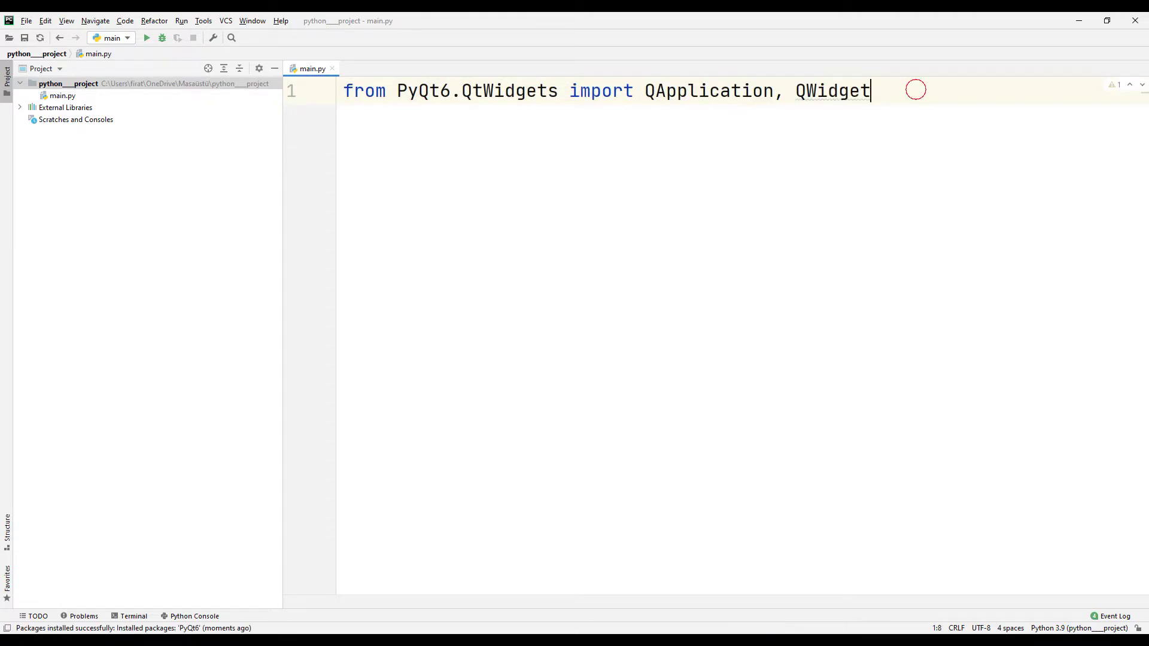
pyautogui.press('Return')
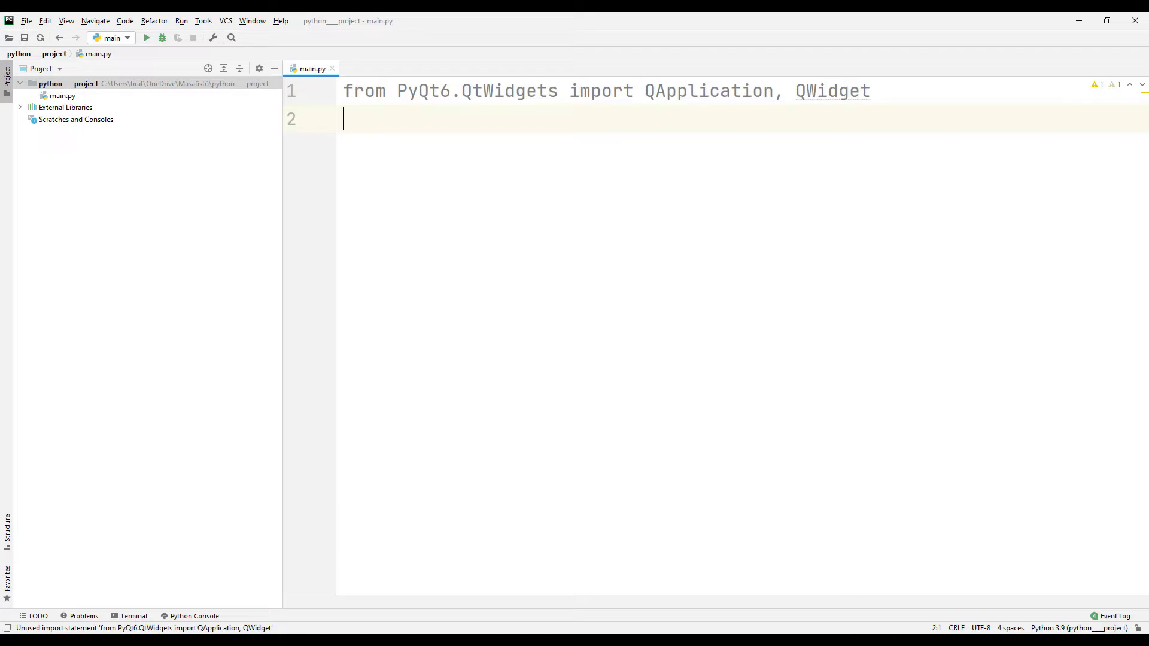
# Step: Import sys and create the application with QApplication(sys.argv)
pyautogui.press('Return')
pyautogui.write('import ')
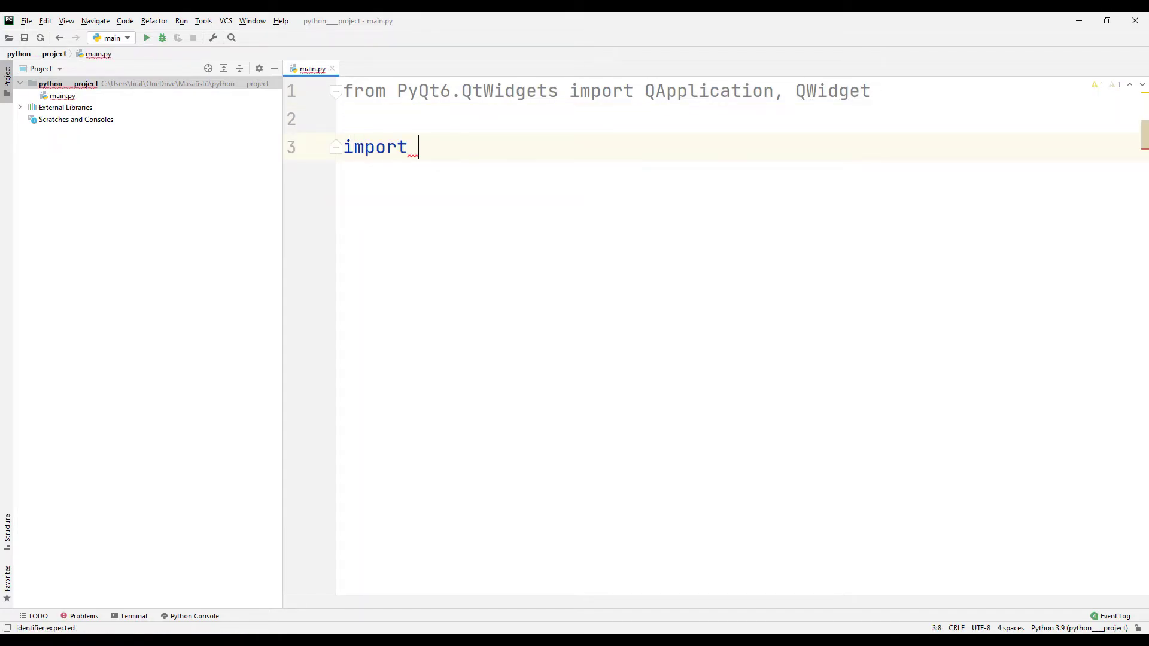
pyautogui.write('sys')
pyautogui.press('Escape')
pyautogui.press('Return')
pyautogui.press('Return')
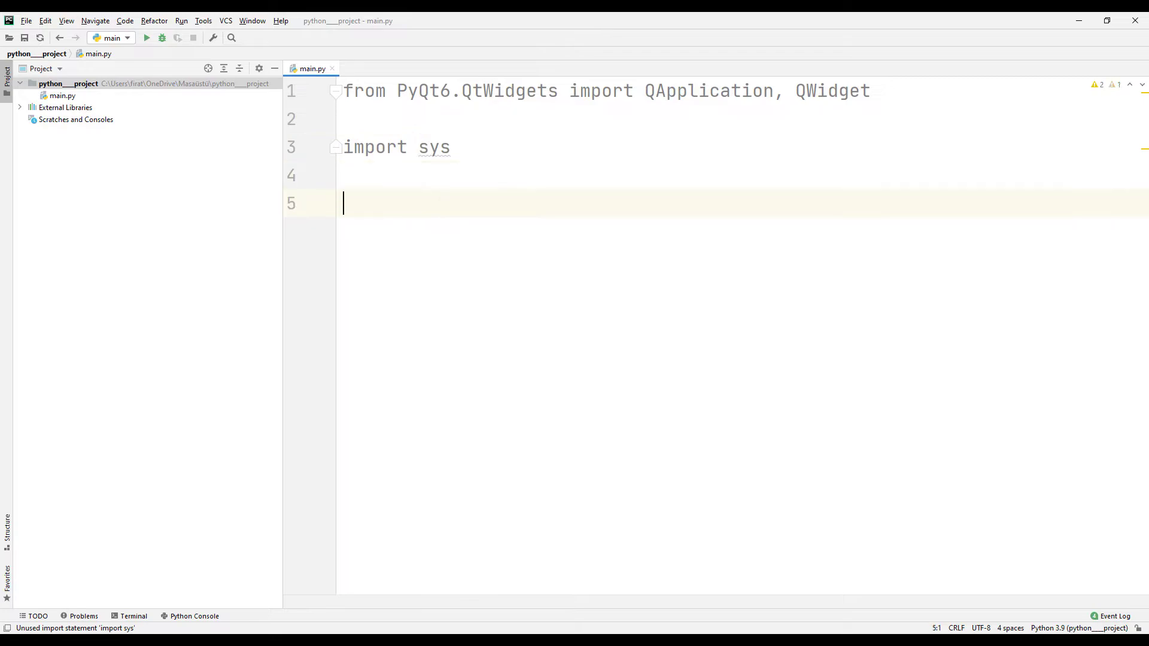
pyautogui.write('ap')
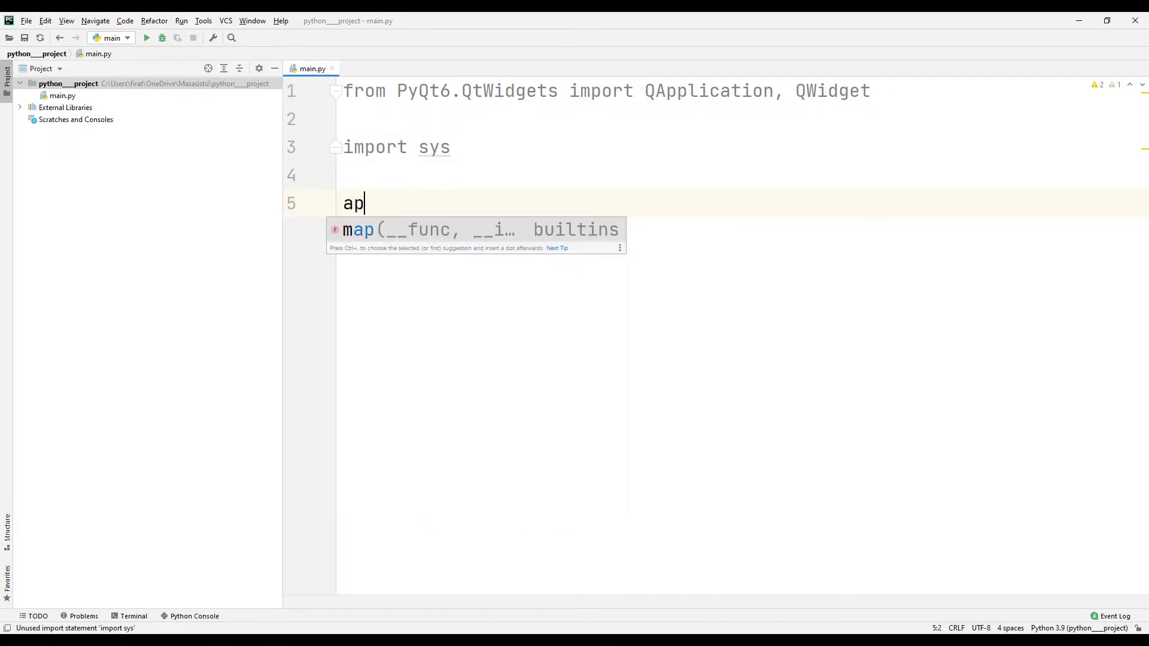
pyautogui.write('p = QA')
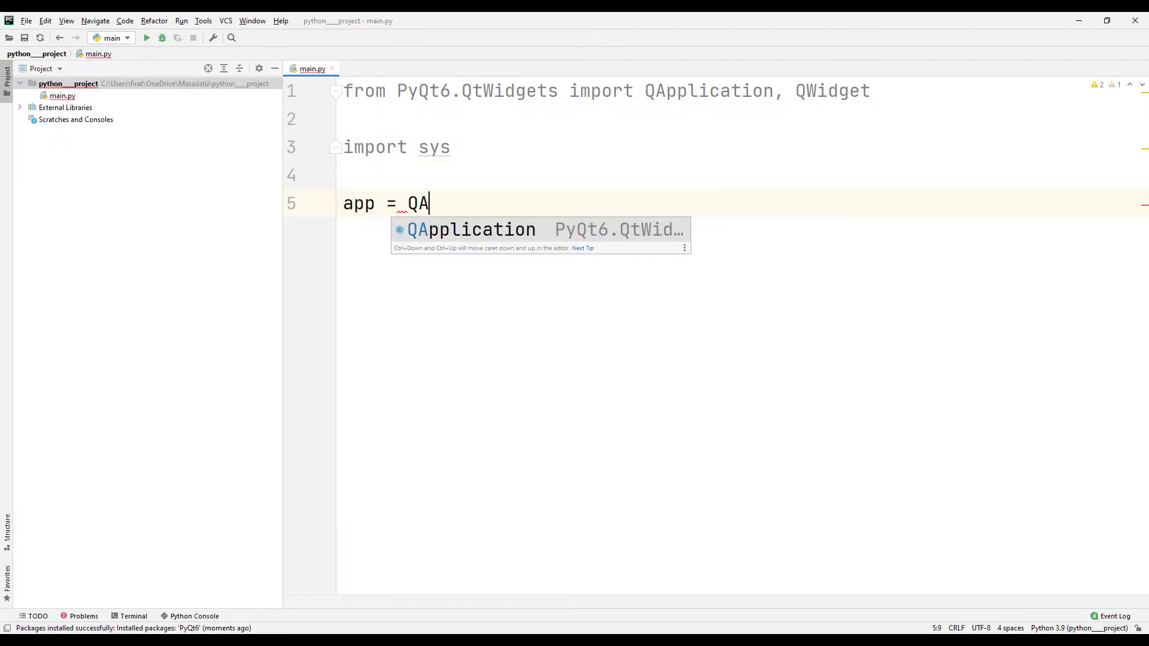
pyautogui.press('Return')
pyautogui.write('(sy')
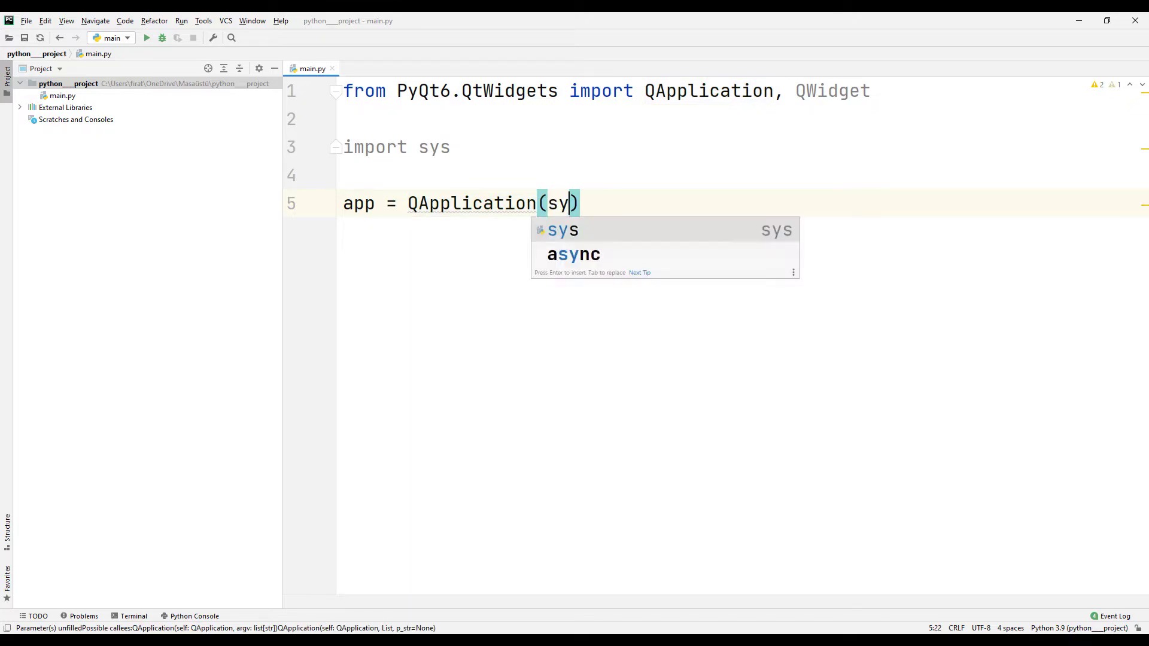
pyautogui.write('s.a')
pyautogui.press('Return')
pyautogui.press('End')
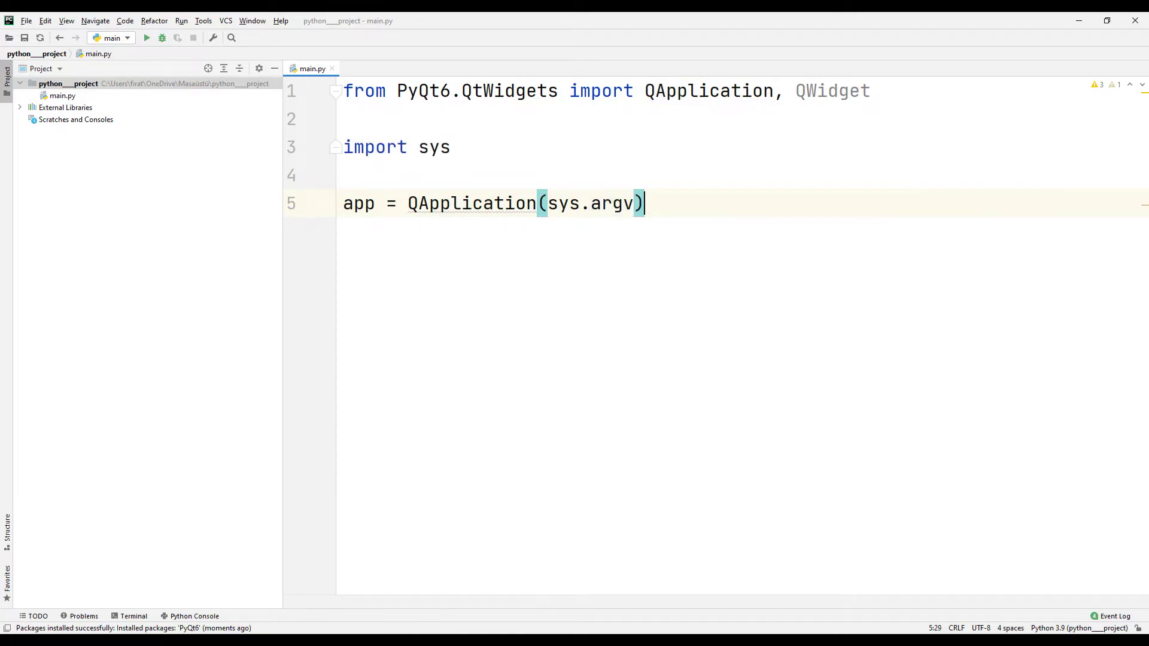
# Step: Add window = QWidget(), window.show() and a closing app.exec() call
pyautogui.press('Return')
pyautogui.press('Return')
pyautogui.write('window ')
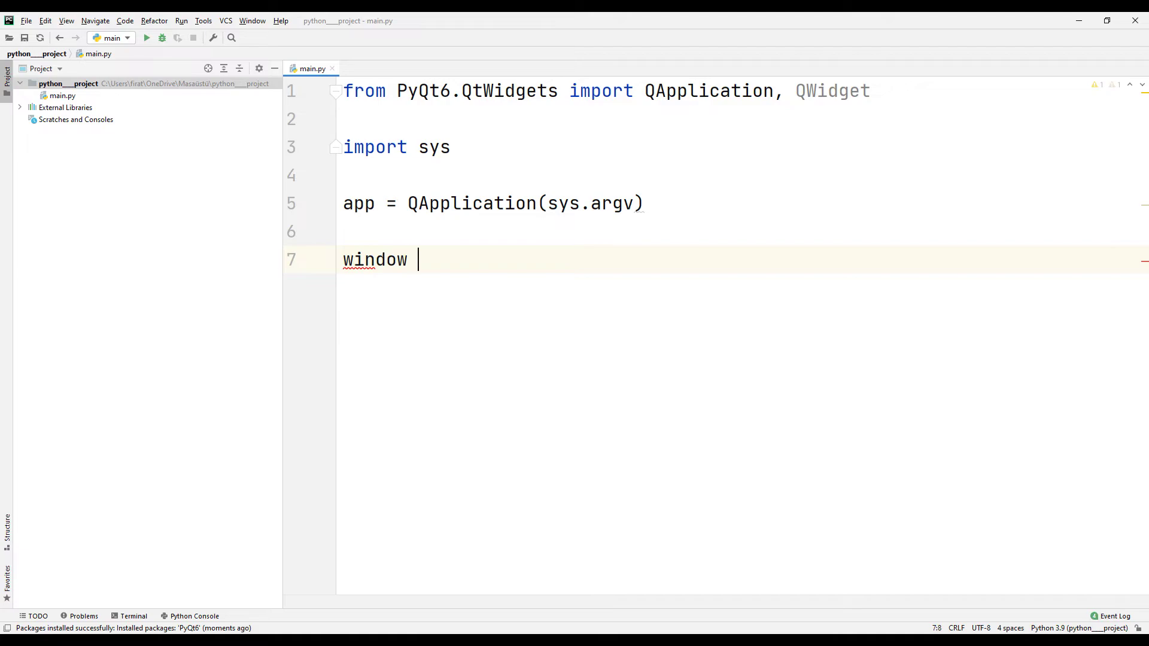
pyautogui.write('= Q')
pyautogui.write('W')
pyautogui.press('Return')
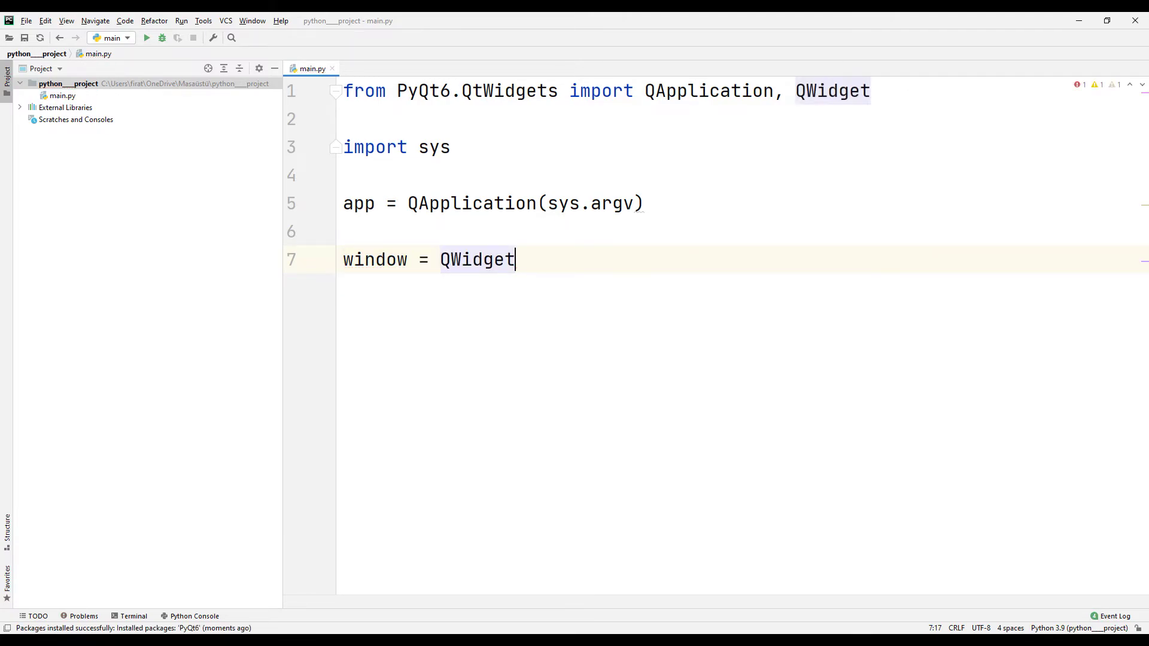
pyautogui.write('()')
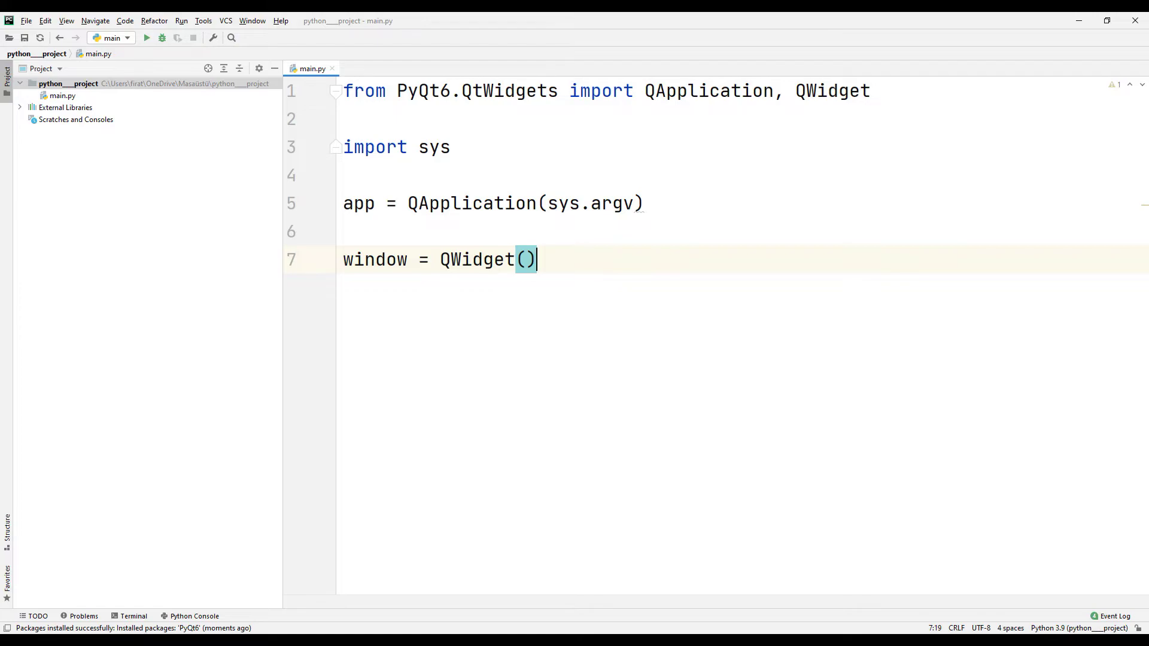
pyautogui.press('Return')
pyautogui.write('wi')
pyautogui.press('Return')
pyautogui.write('.sh')
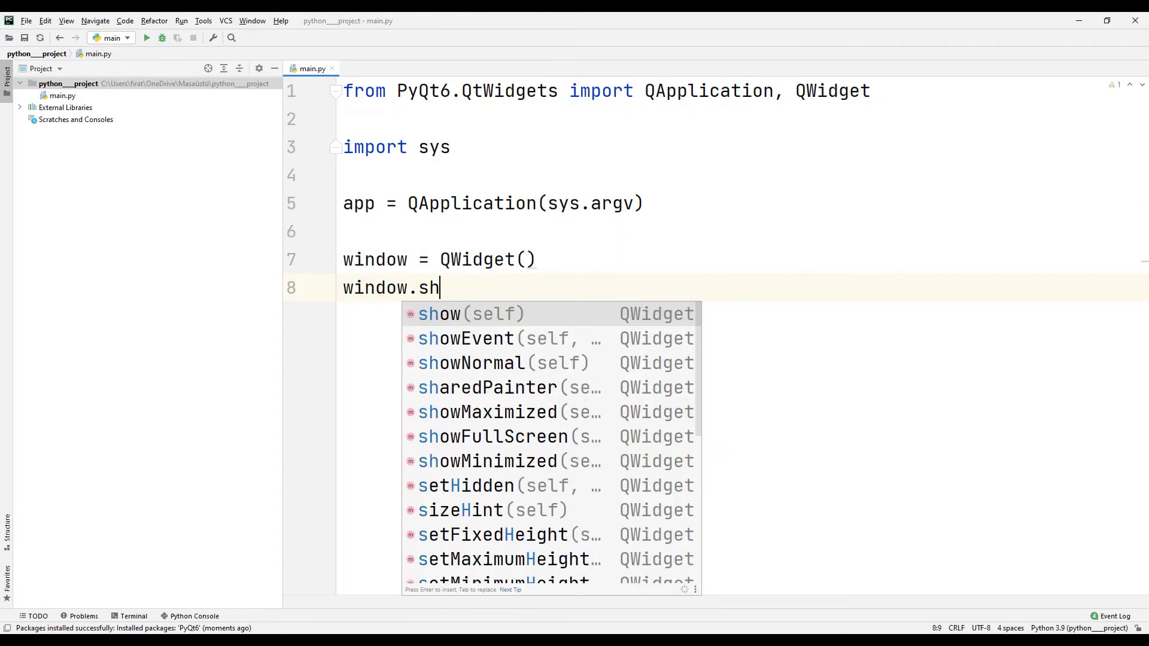
pyautogui.press('Return')
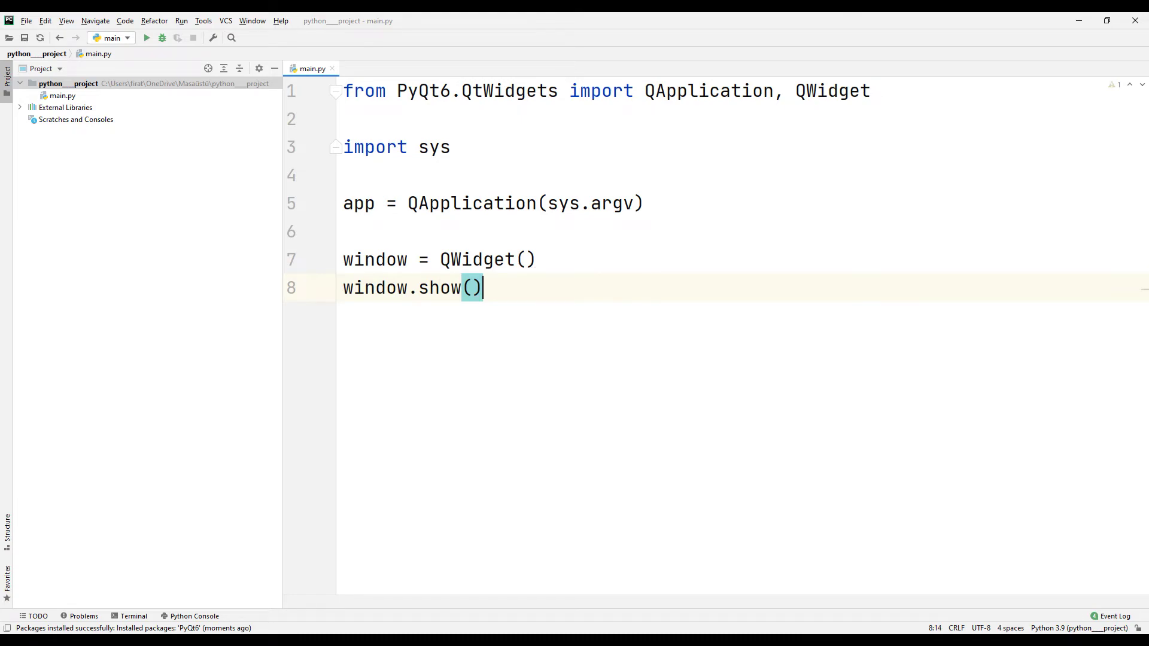
pyautogui.press('Return')
pyautogui.press('Return')
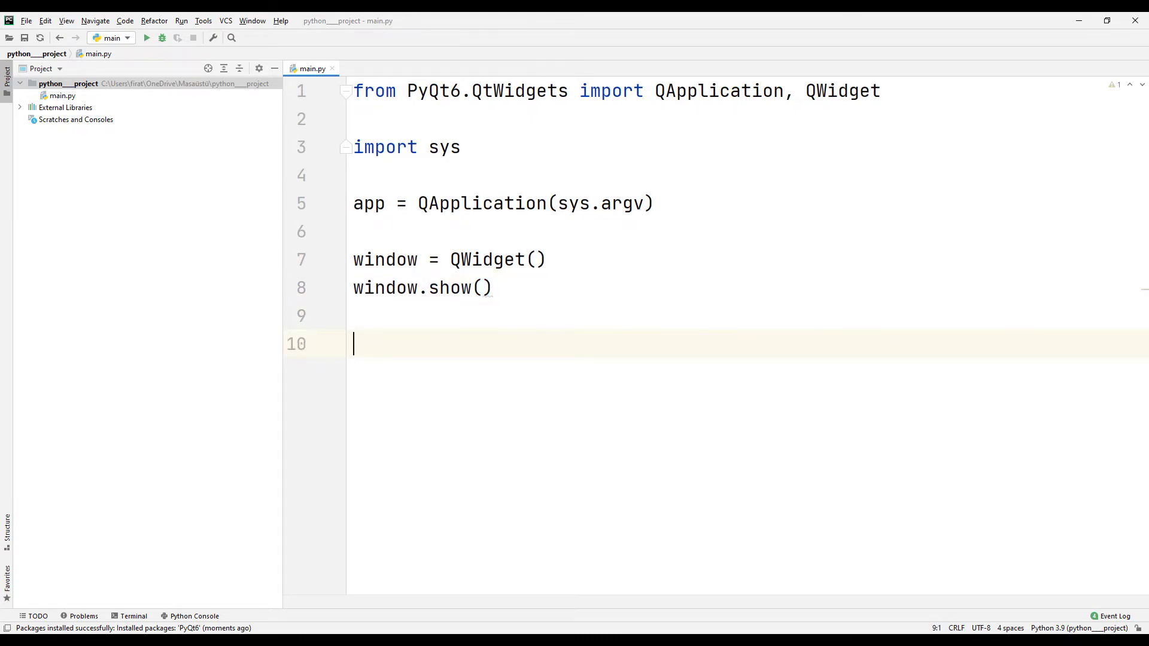
pyautogui.write('app.e')
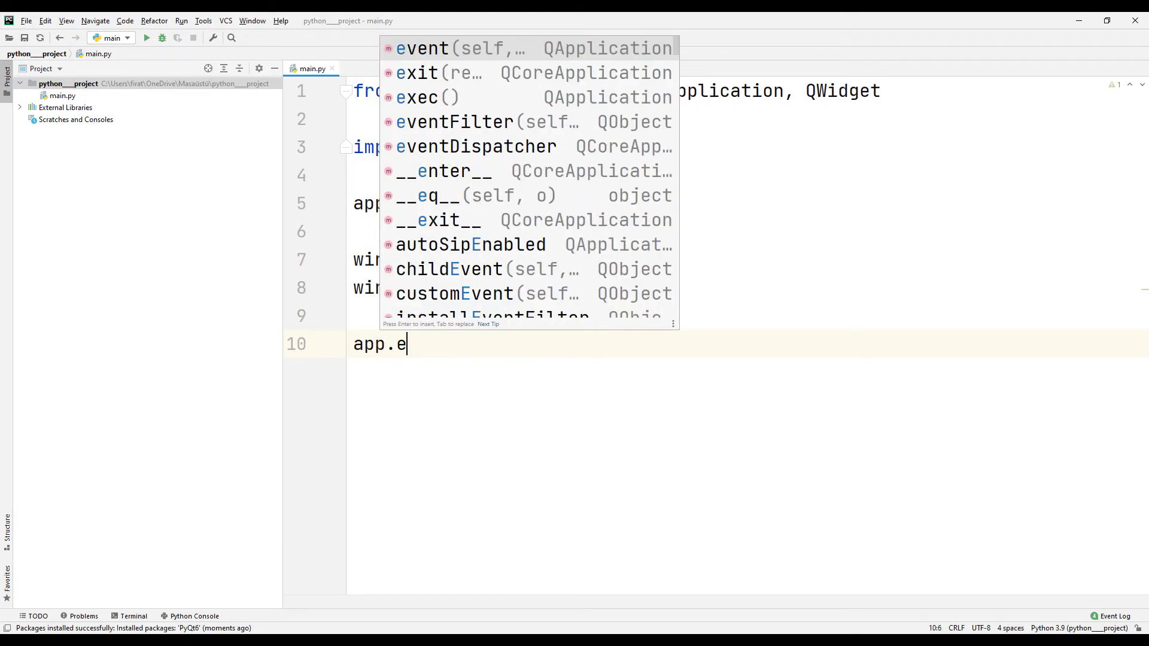
pyautogui.write('x')
pyautogui.press('Down')
pyautogui.press('Return')
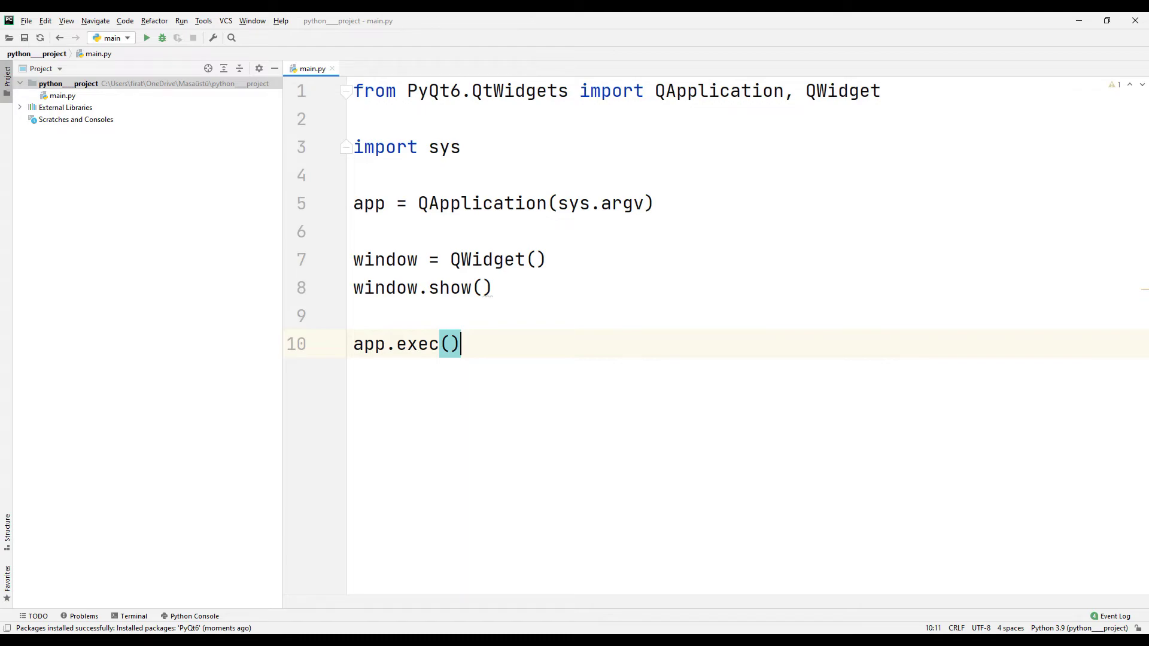
# Step: Run main.py, then close the empty window and hide the run panel
pyautogui.rightClick(305, 69)
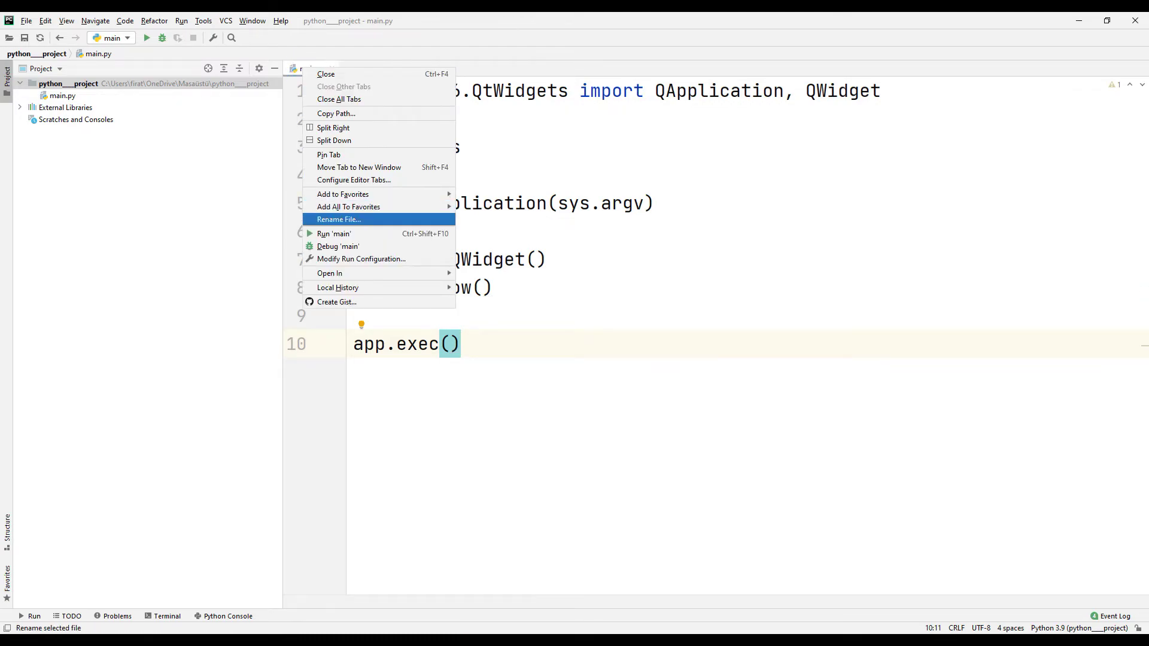
pyautogui.click(371, 233)
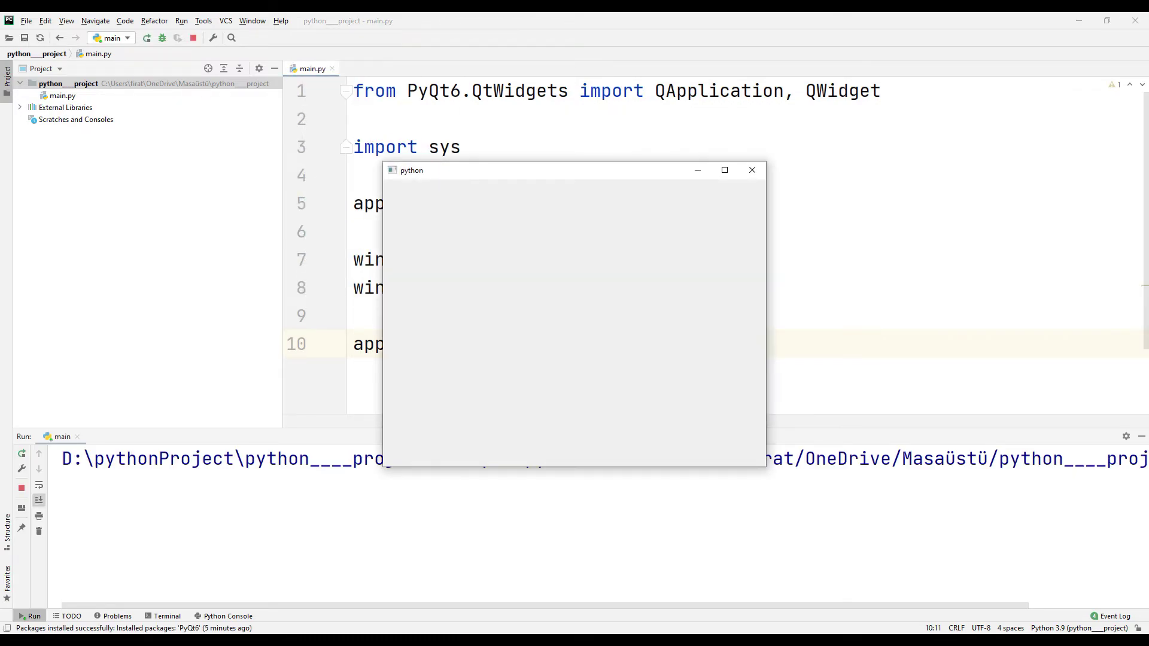
pyautogui.click(752, 170)
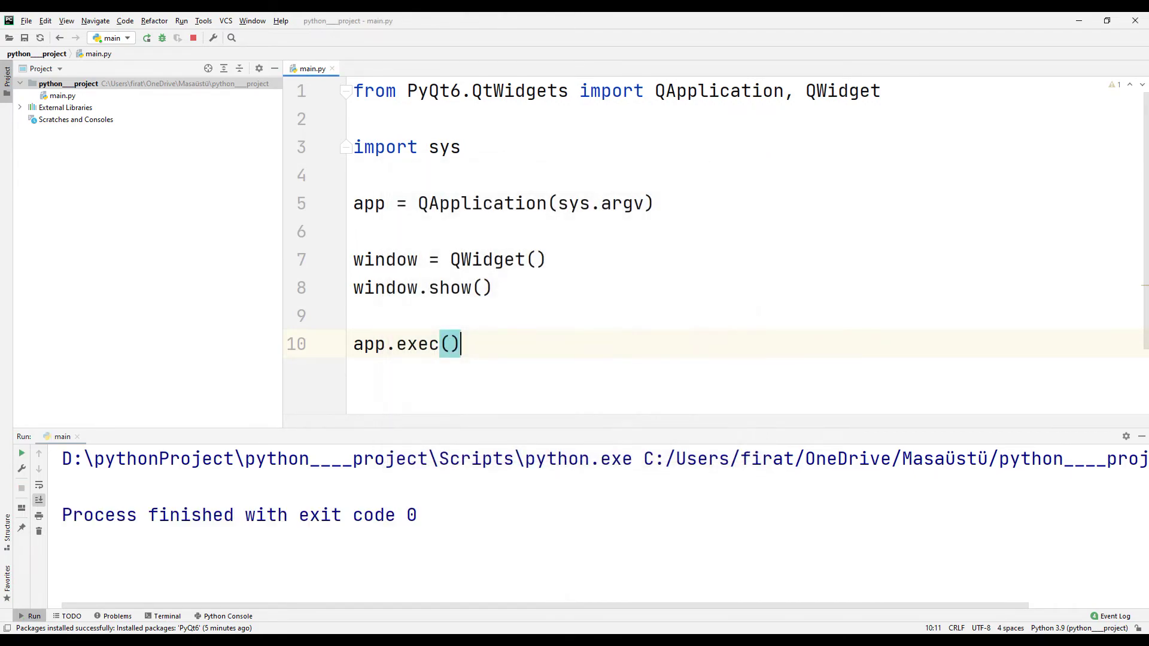
pyautogui.click(1142, 436)
# Step: Add window.setWindowTitle("Turtle Code") after line 7 and run main.py again
pyautogui.click(521, 235)
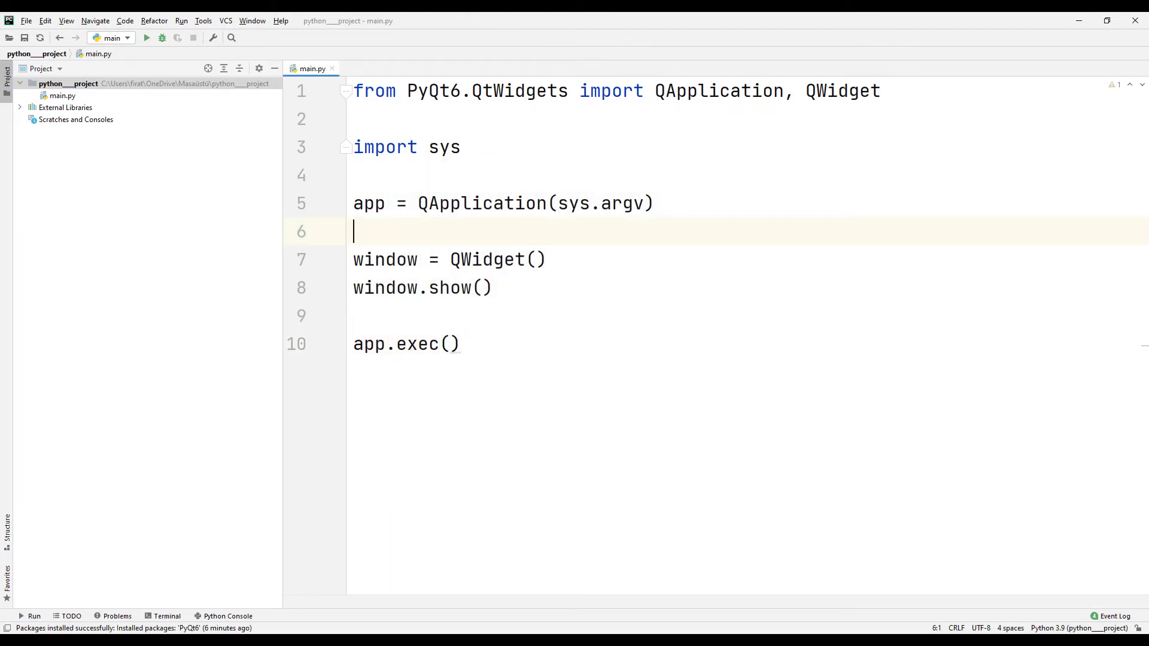
pyautogui.click(567, 252)
pyautogui.press('Return')
pyautogui.write('wi')
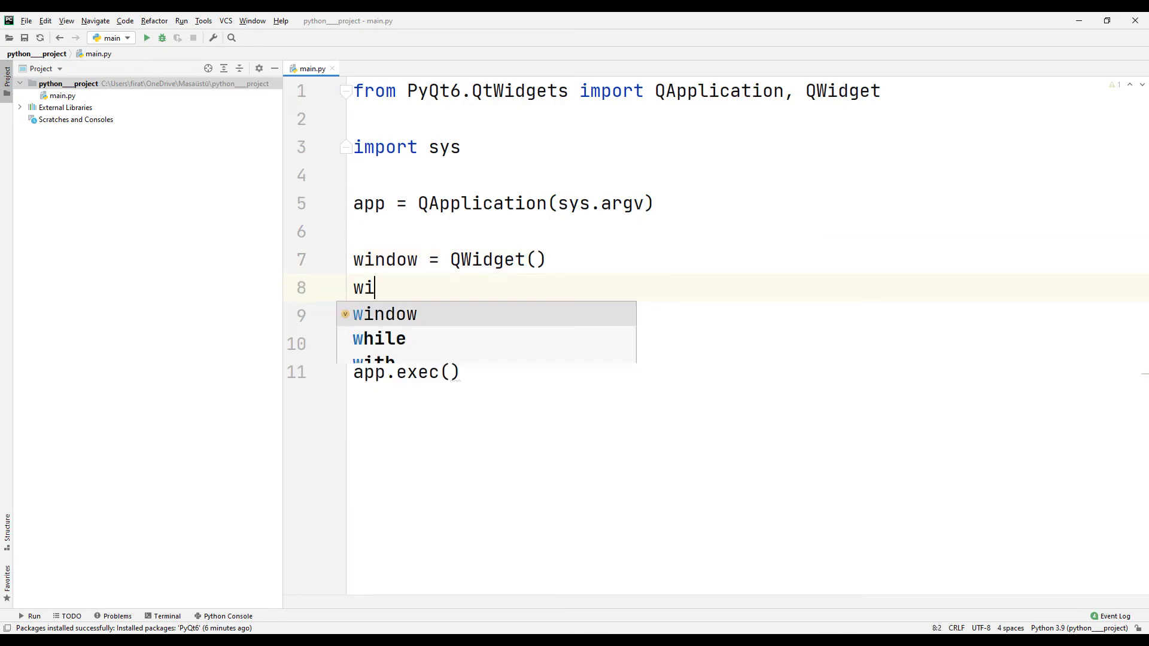
pyautogui.press('Return')
pyautogui.write('.s')
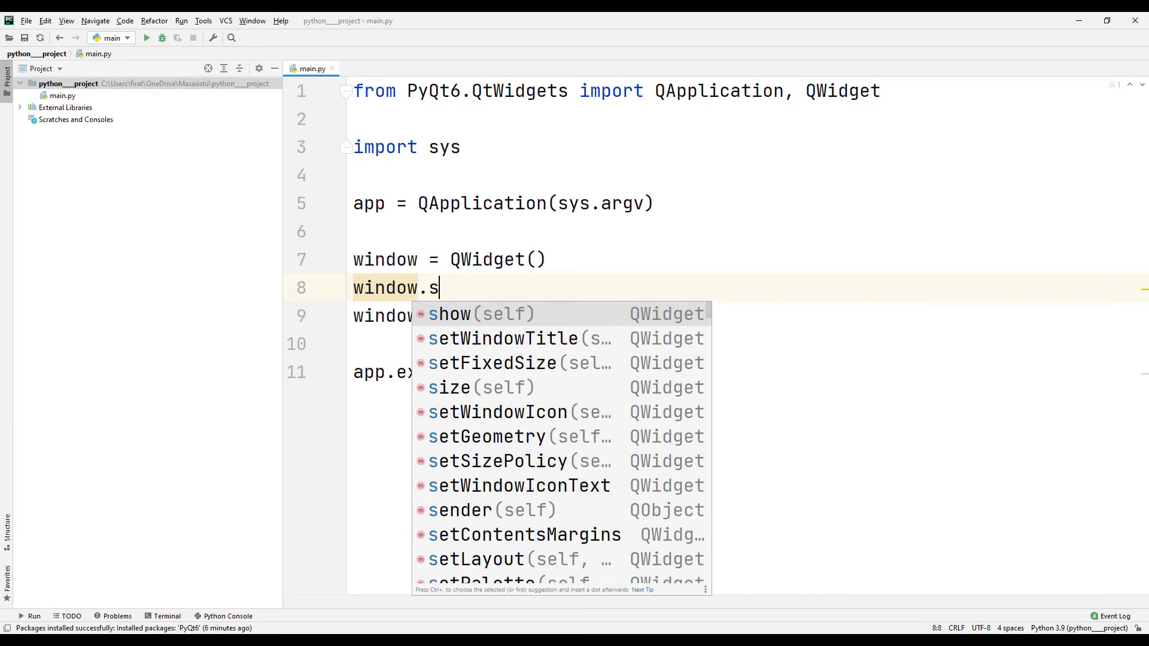
pyautogui.write('etwi')
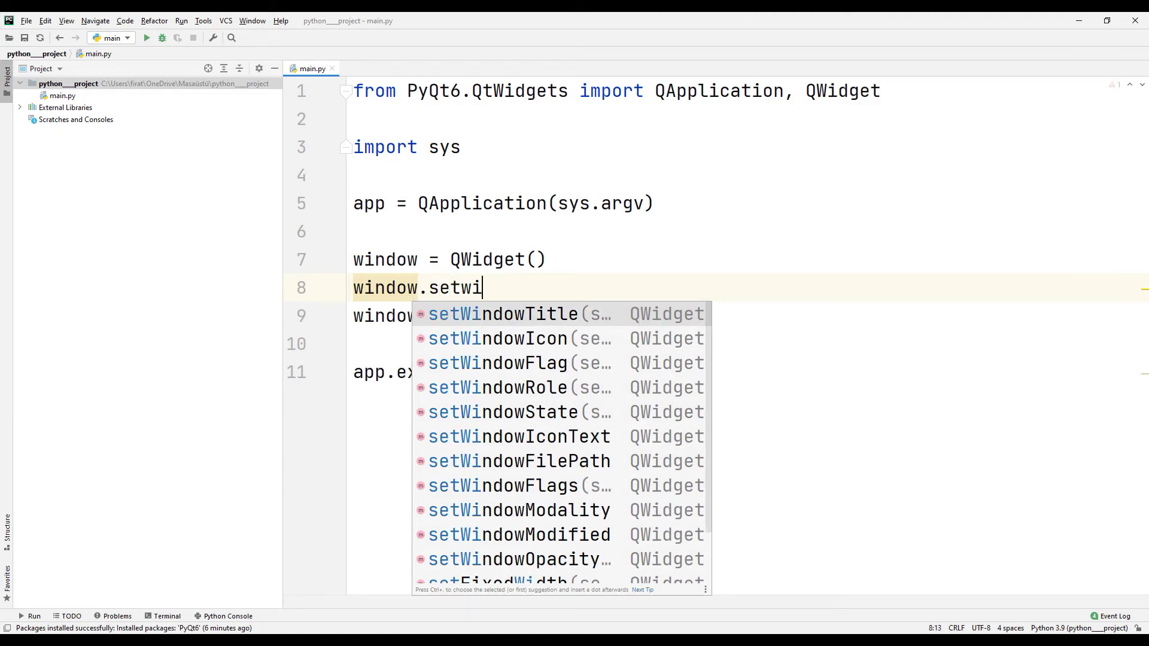
pyautogui.press('Return')
pyautogui.write('"Turtl')
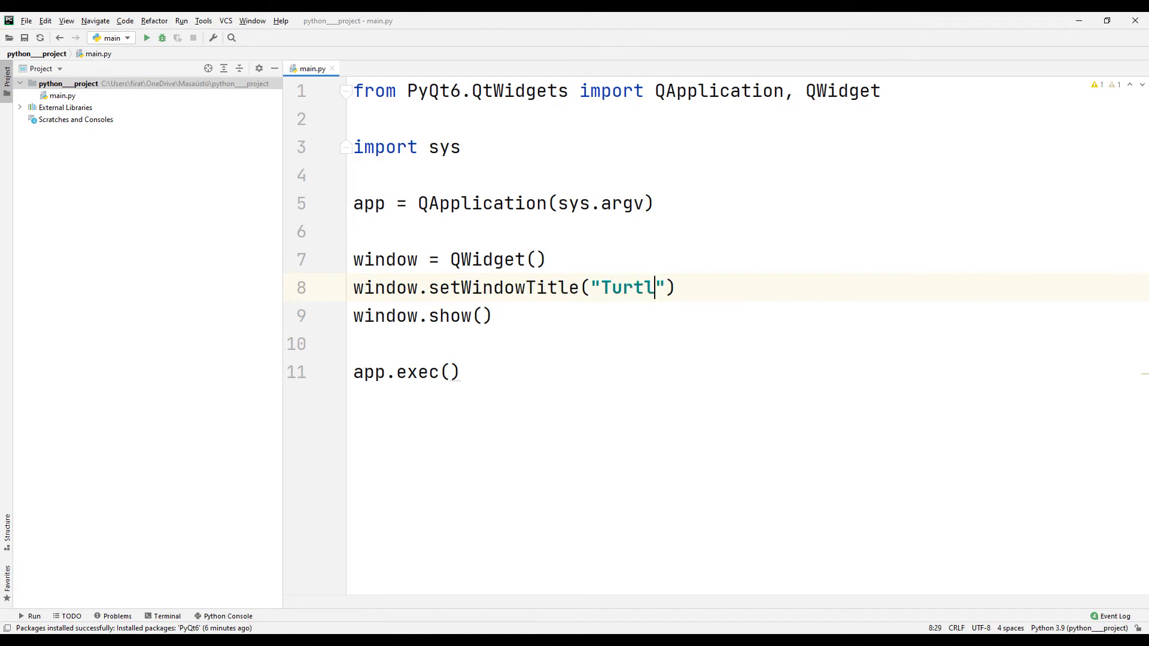
pyautogui.write('e Code')
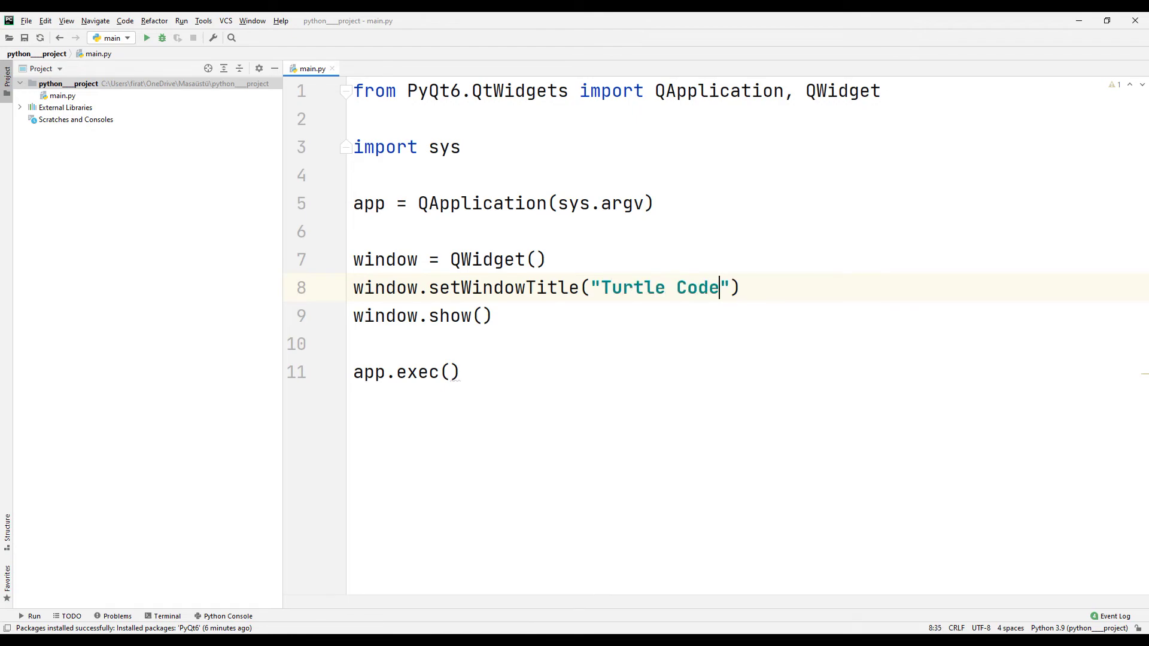
pyautogui.rightClick(306, 69)
pyautogui.click(332, 235)
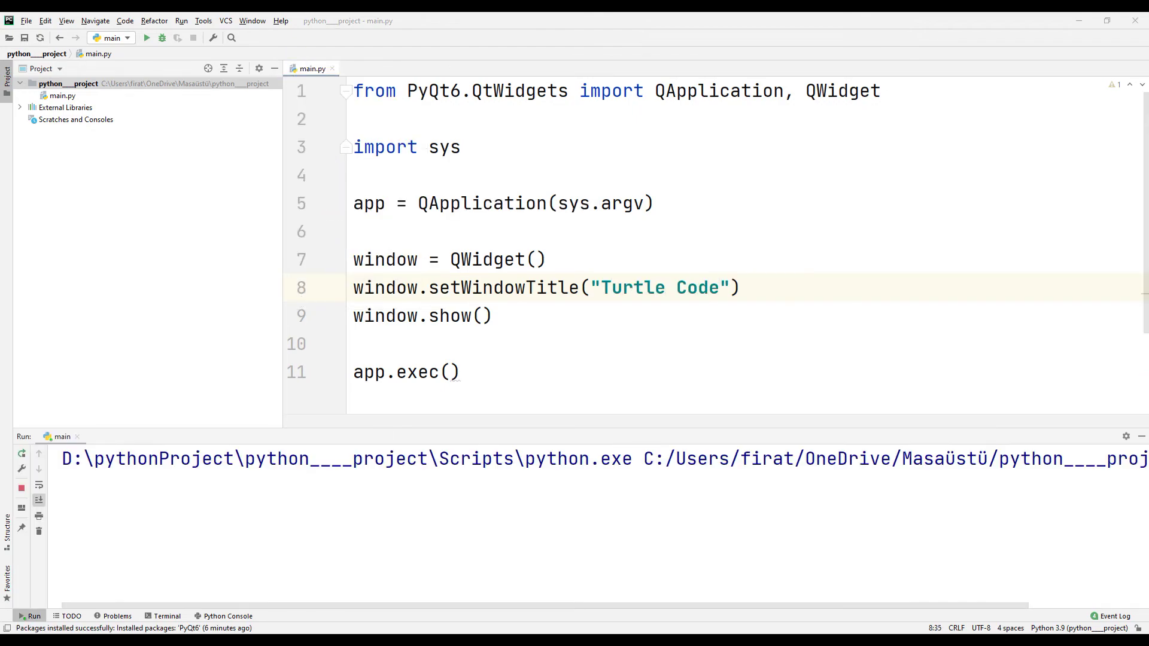